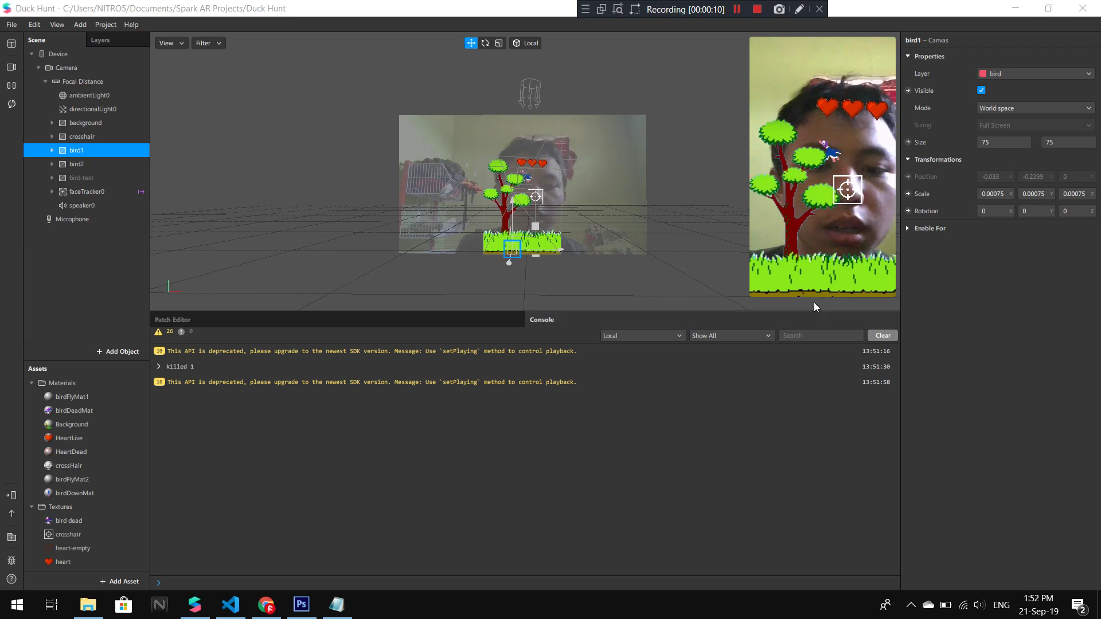
- Try out the duck game with a tap in the preview, and clear the console log
mouse_move(824, 309)
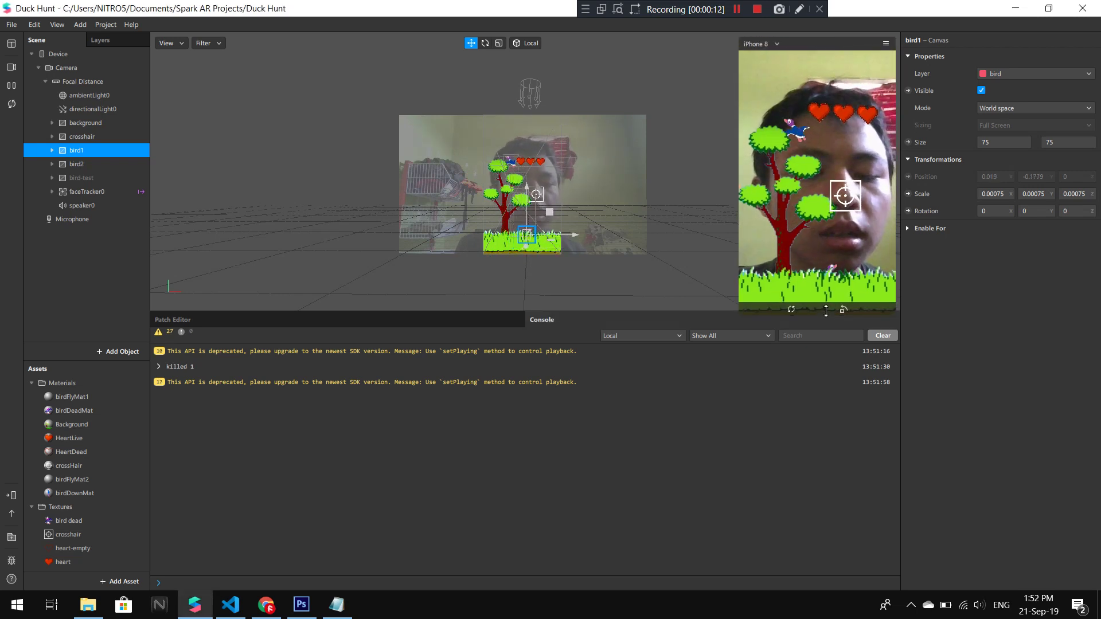
left_click_drag(826, 311, 825, 306)
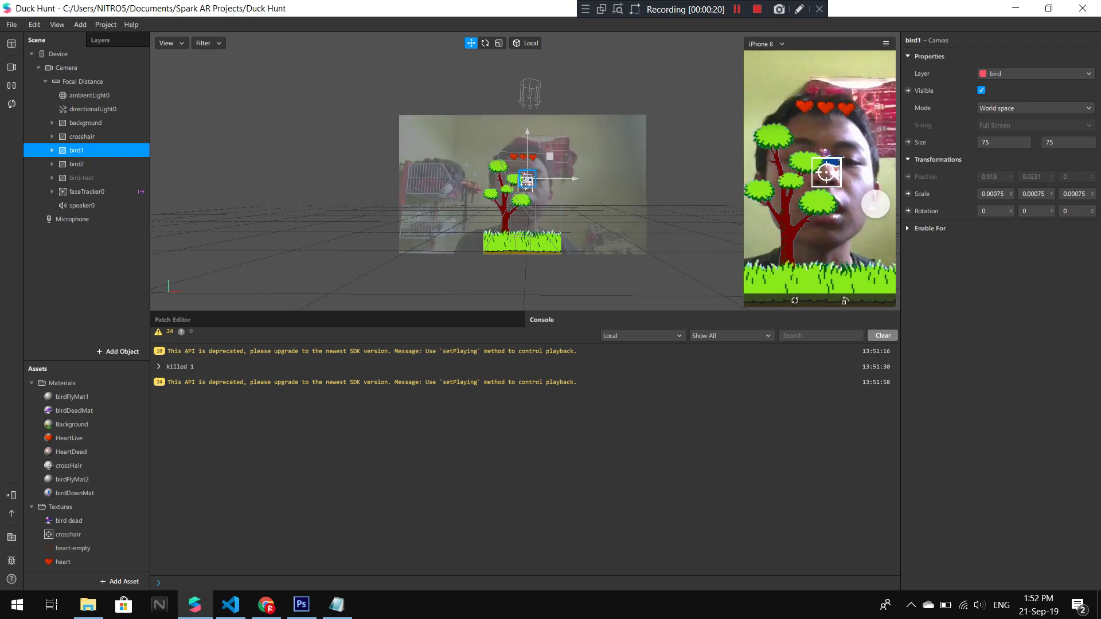
left_click(874, 204)
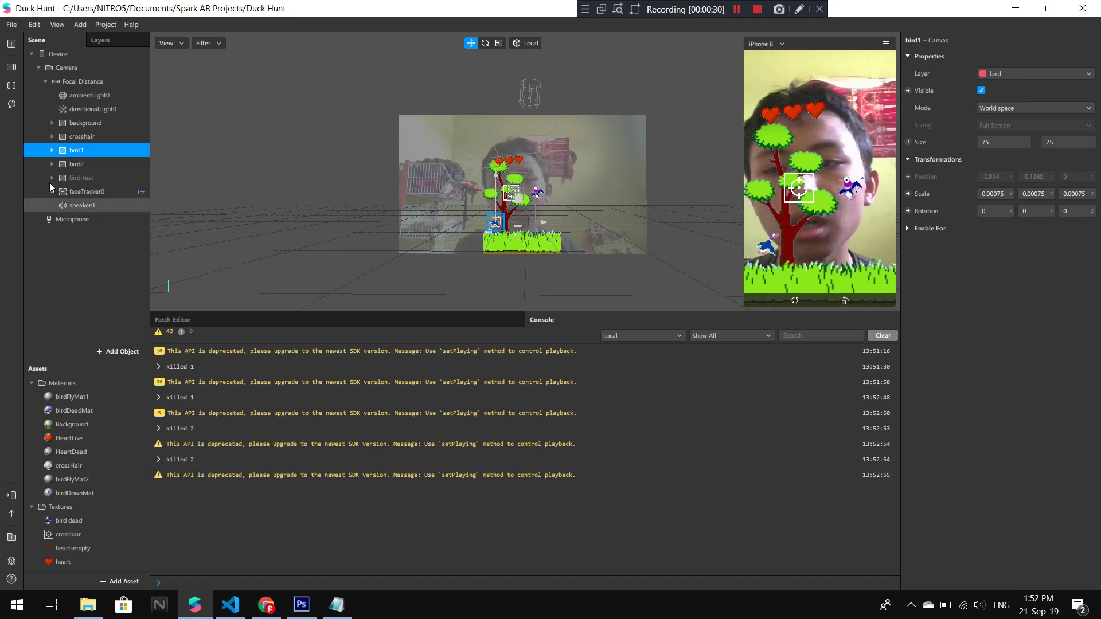
left_click(86, 164)
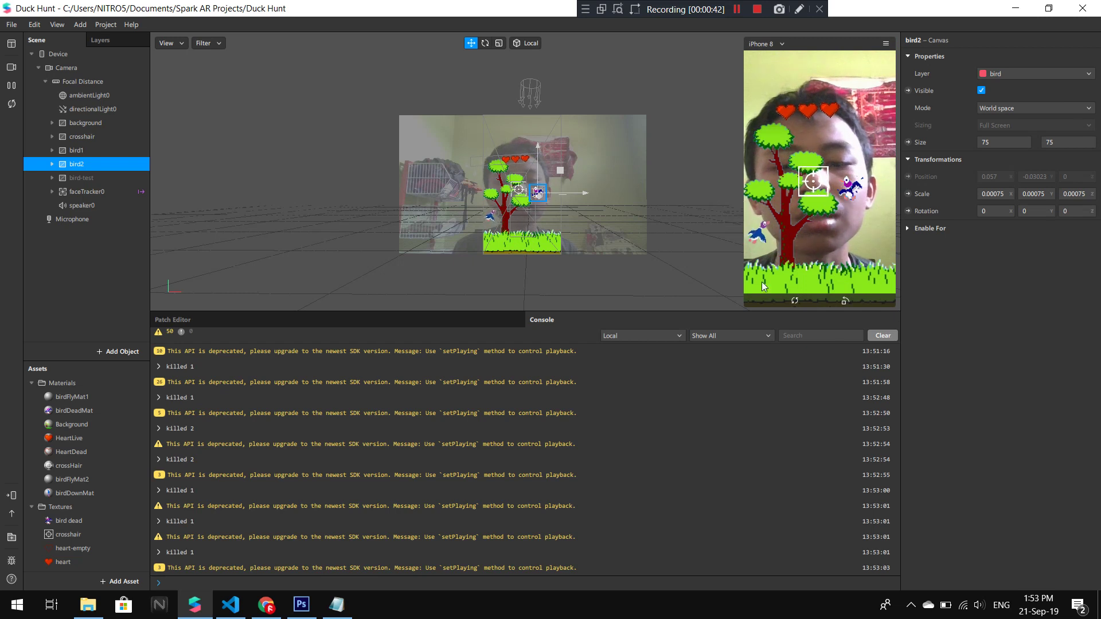
left_click(883, 336)
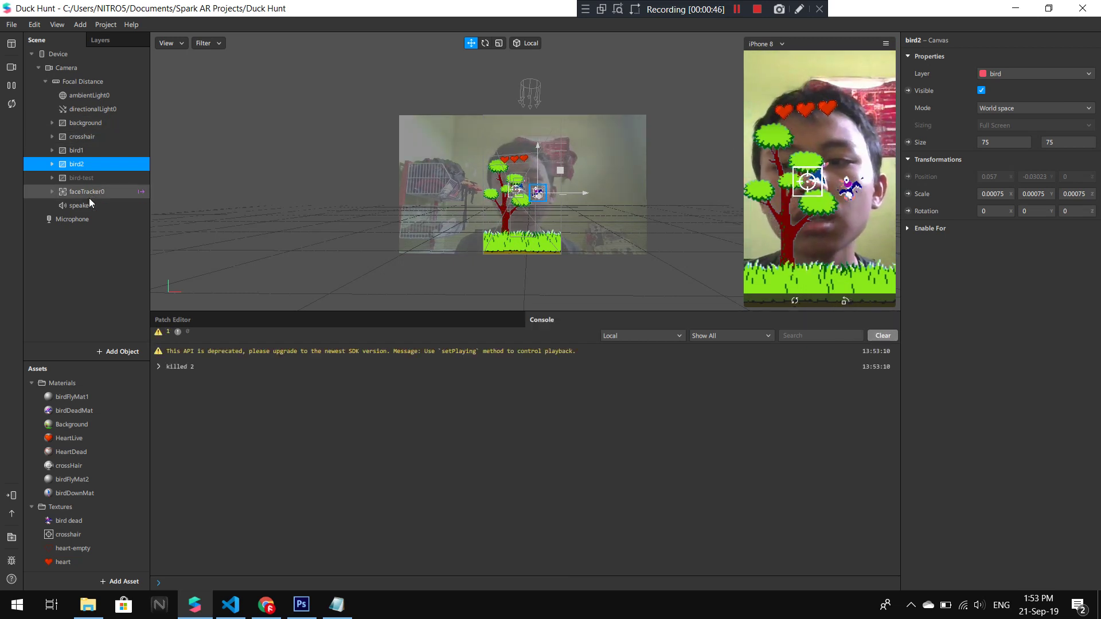
- Add a canvas under faceTracker0 and set its mode to World space
left_click(53, 191)
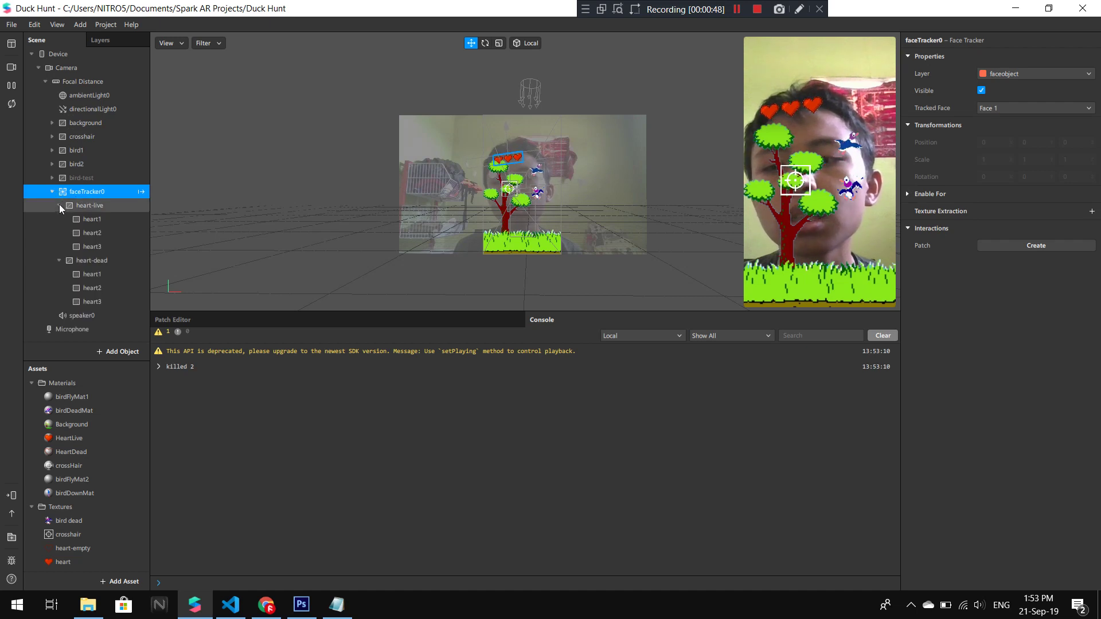
left_click(59, 205)
left_click(59, 220)
right_click(73, 195)
mouse_move(94, 202)
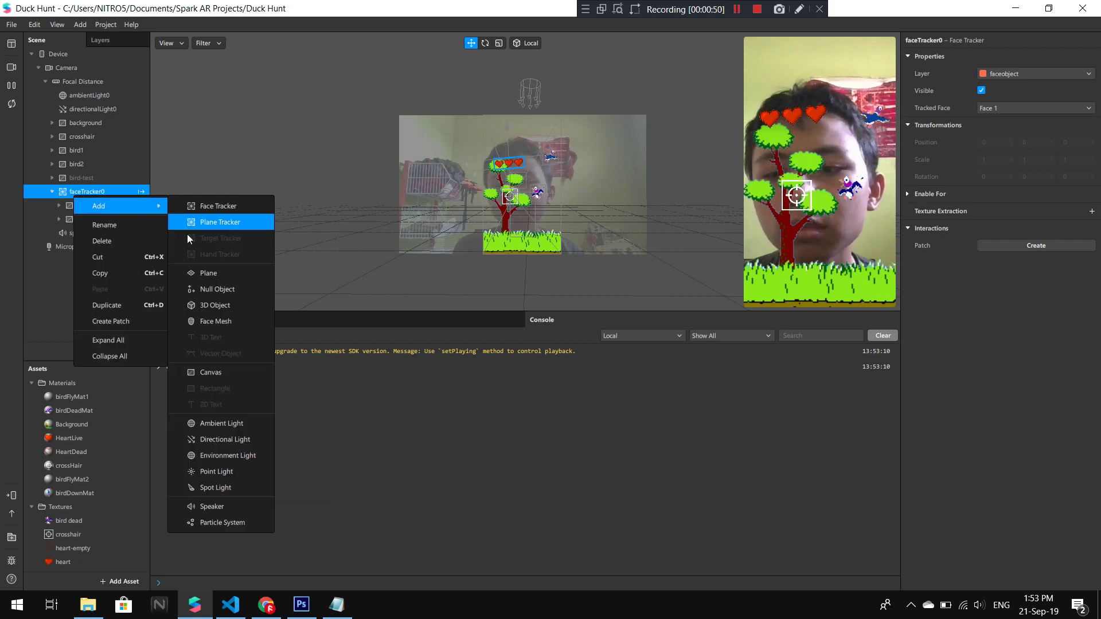
left_click(213, 371)
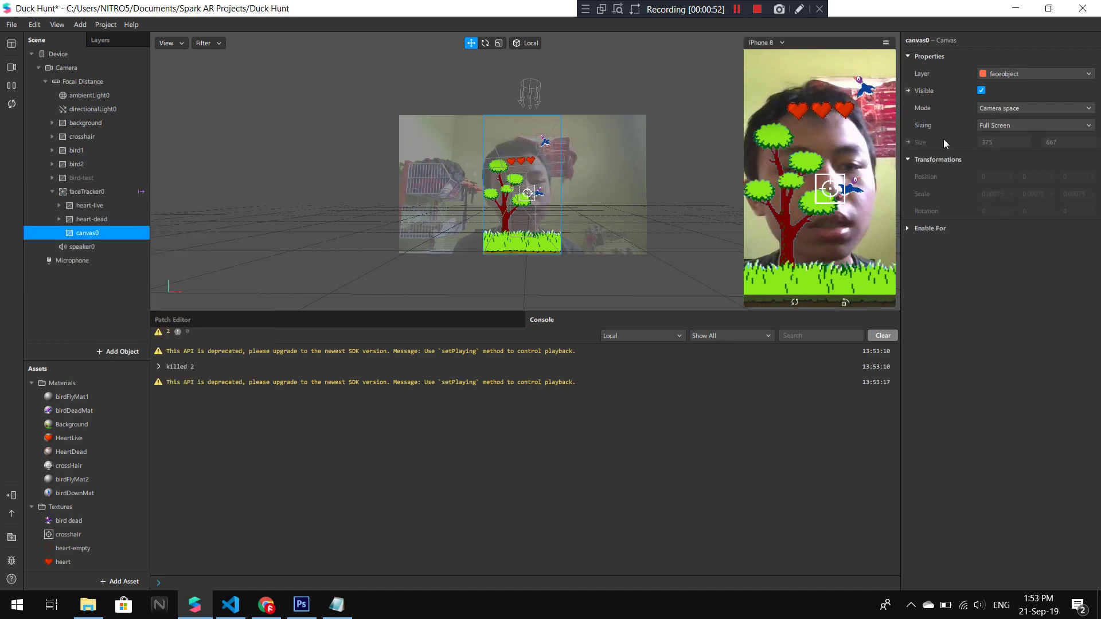
left_click(990, 109)
left_click(990, 119)
- Set the new canvas's size to 150 by 150
left_click(1000, 142)
key("BackSpace")
key("BackSpace")
key("BackSpace")
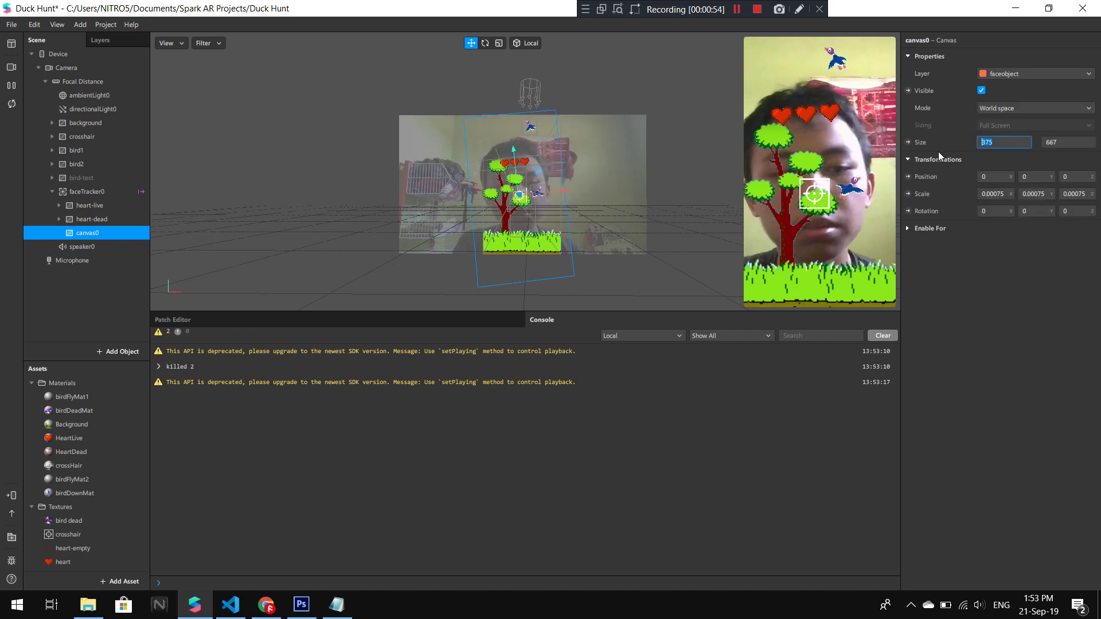
type("100")
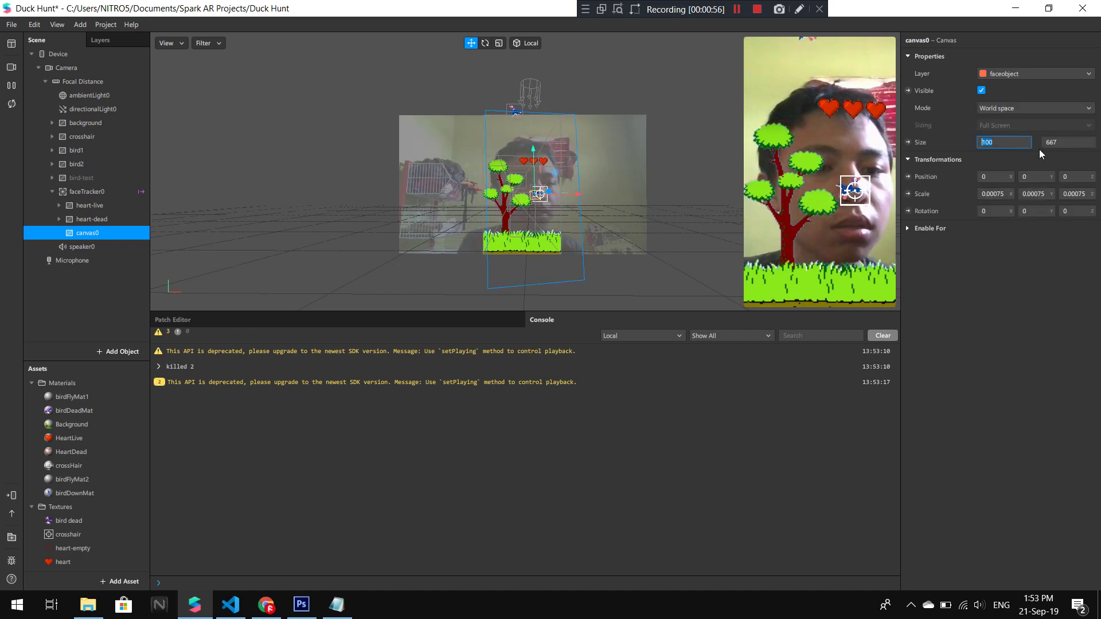
double_click(1020, 143)
type("150")
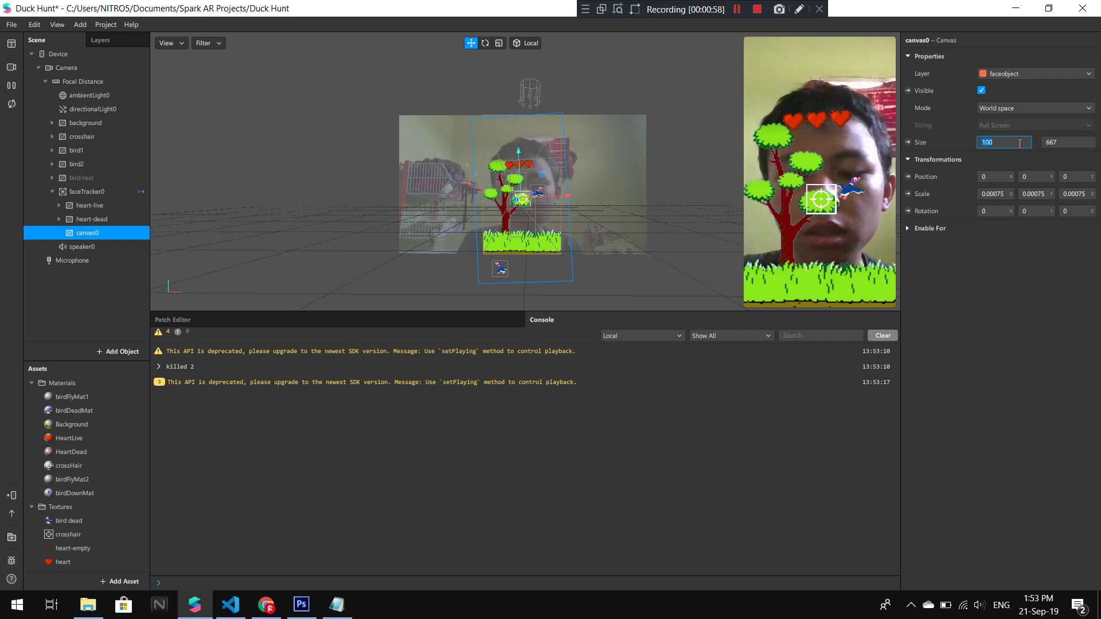
key("Return")
double_click(1076, 143)
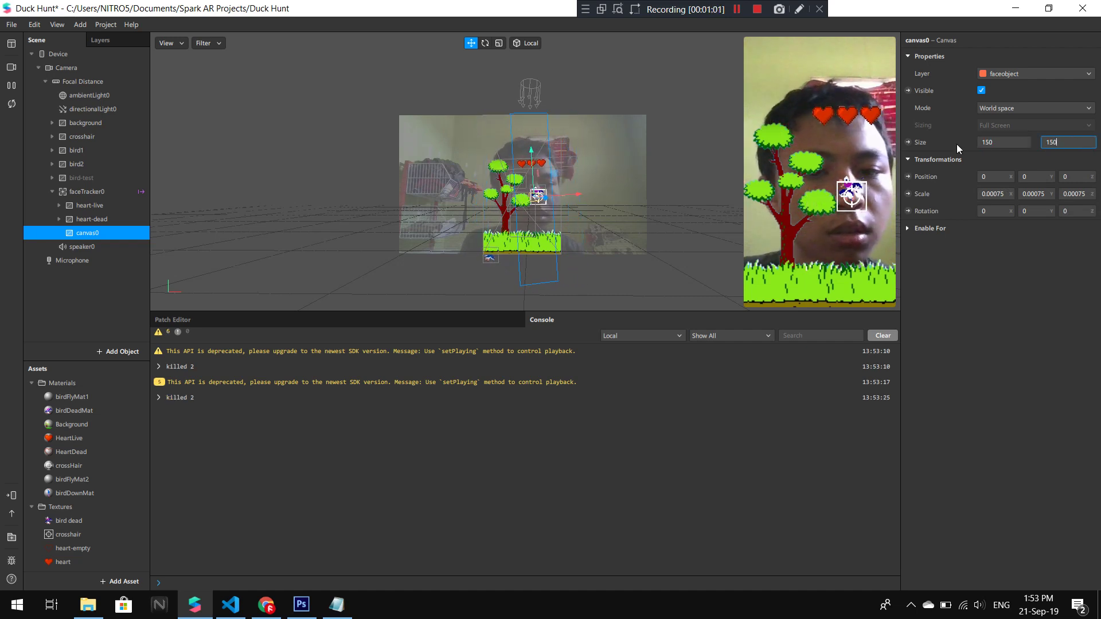
type("150")
key("Return")
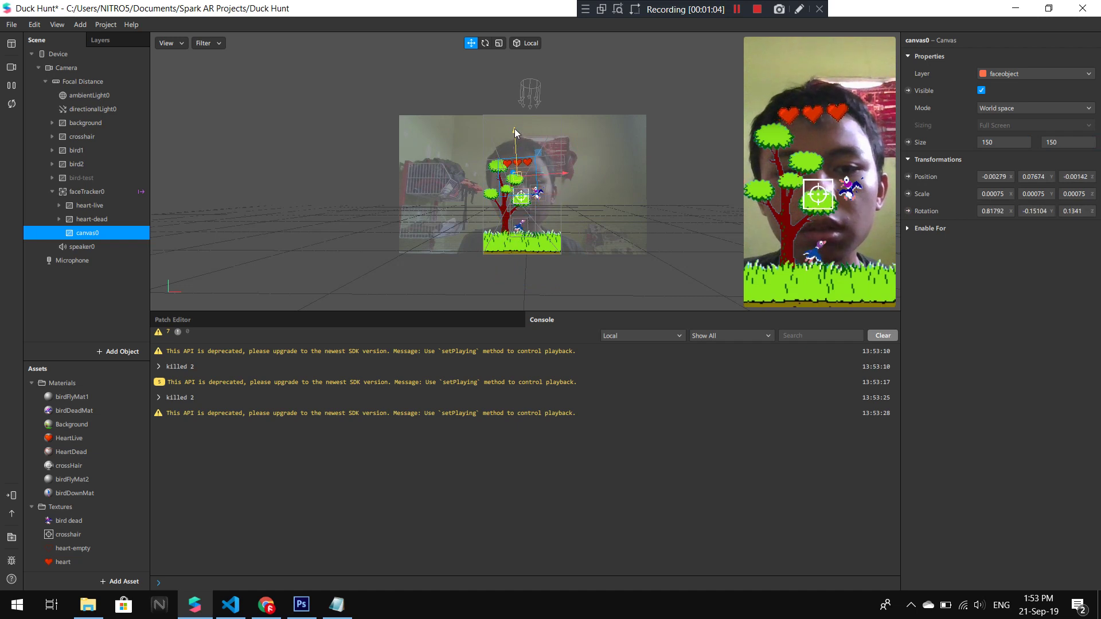
- Try a Y position of 0.2 for the canvas, and settle on 0.13
left_click(1036, 177)
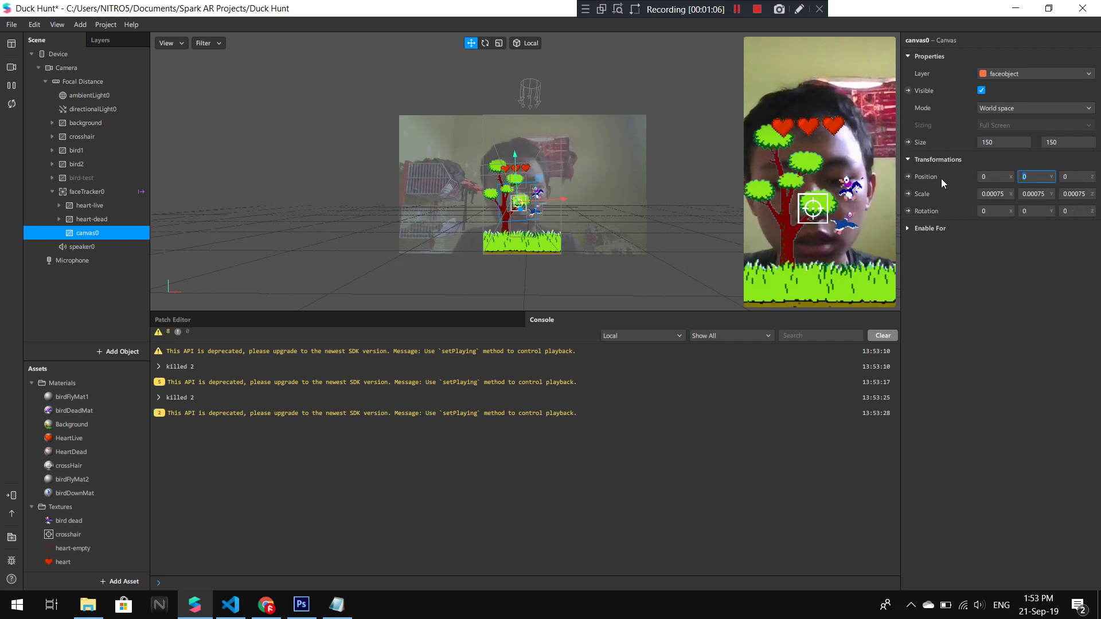
type("0.2")
key("Return")
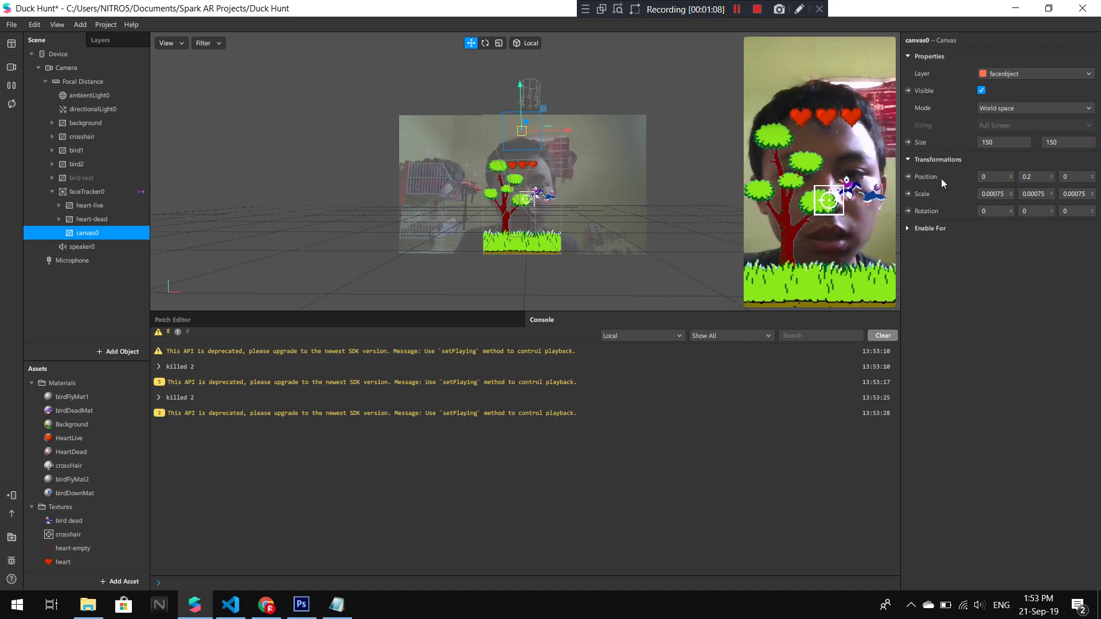
left_click(1034, 177)
type("0.13")
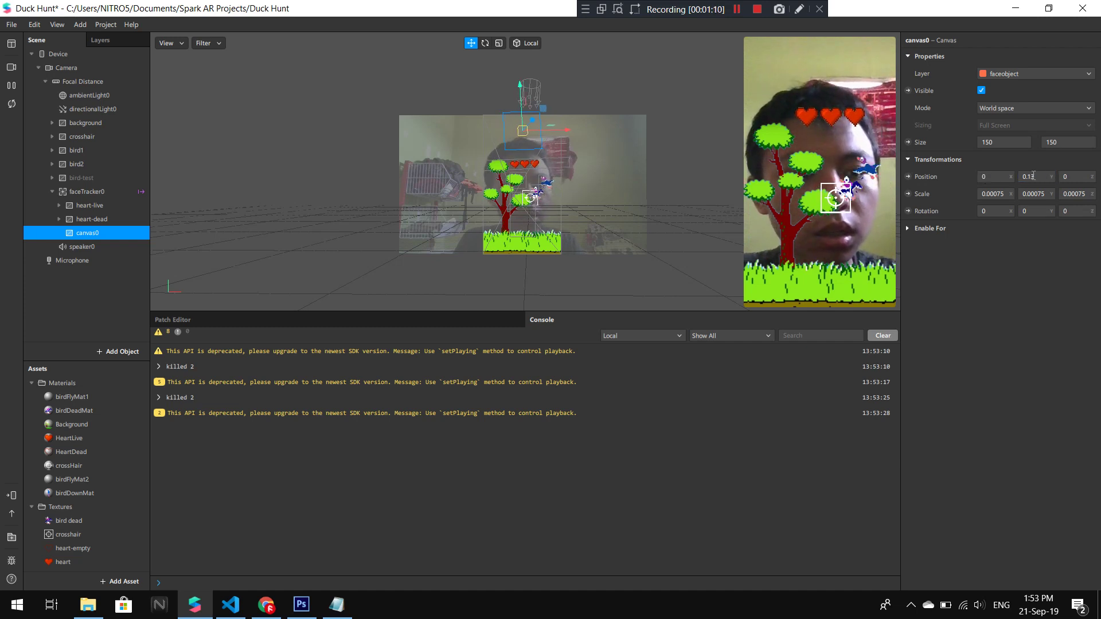
key("Return")
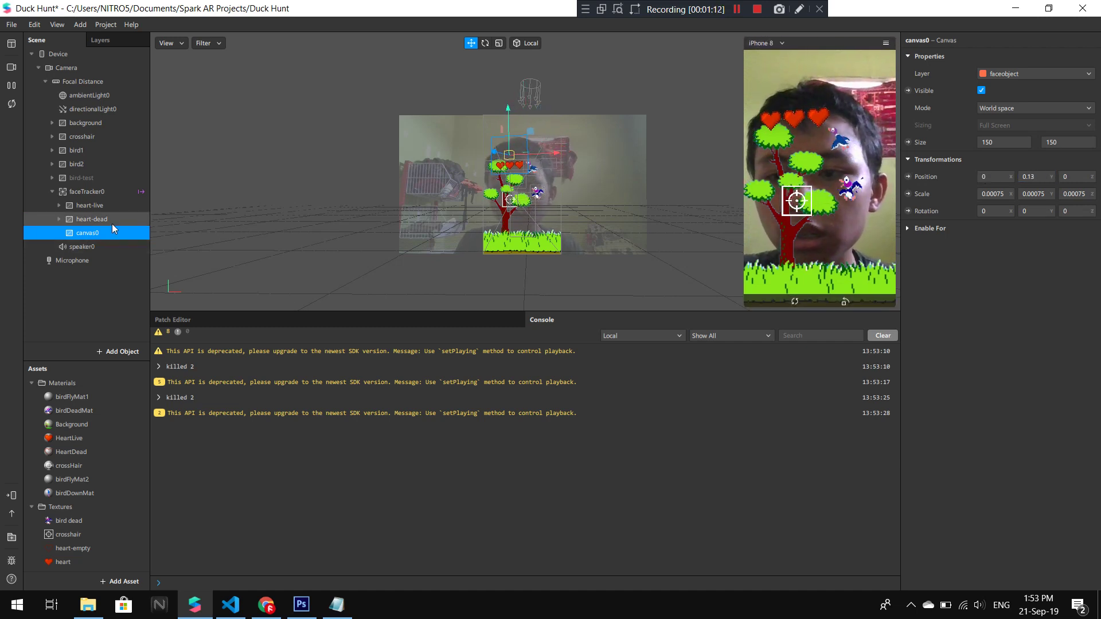
- Set the size of the canvas under the face tracker to 100 by 100
left_click(1004, 142)
type("100")
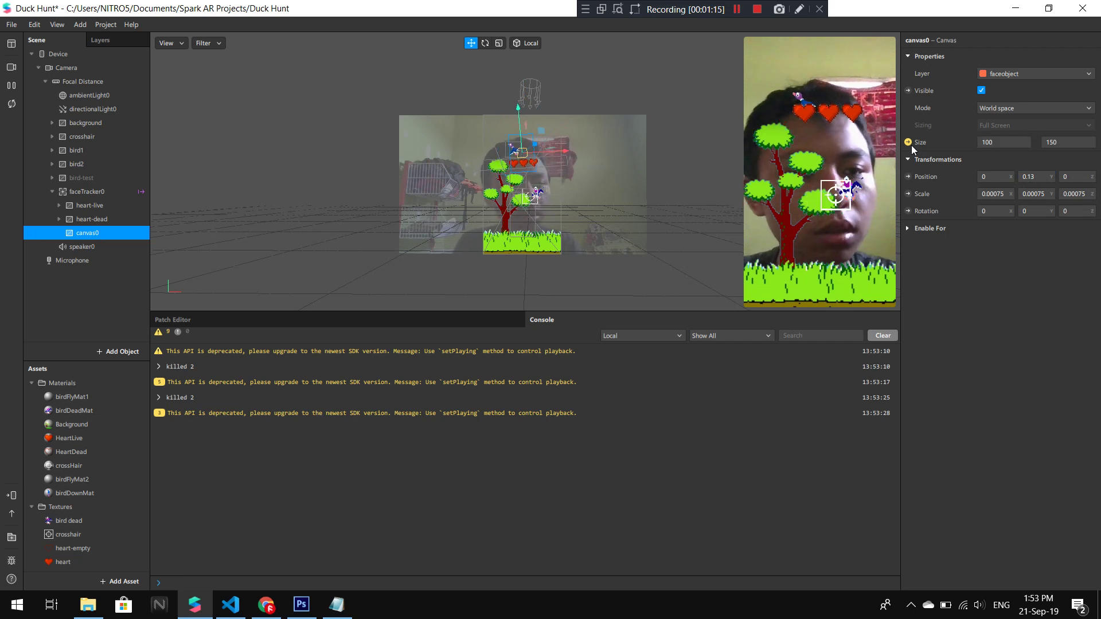
key("Return")
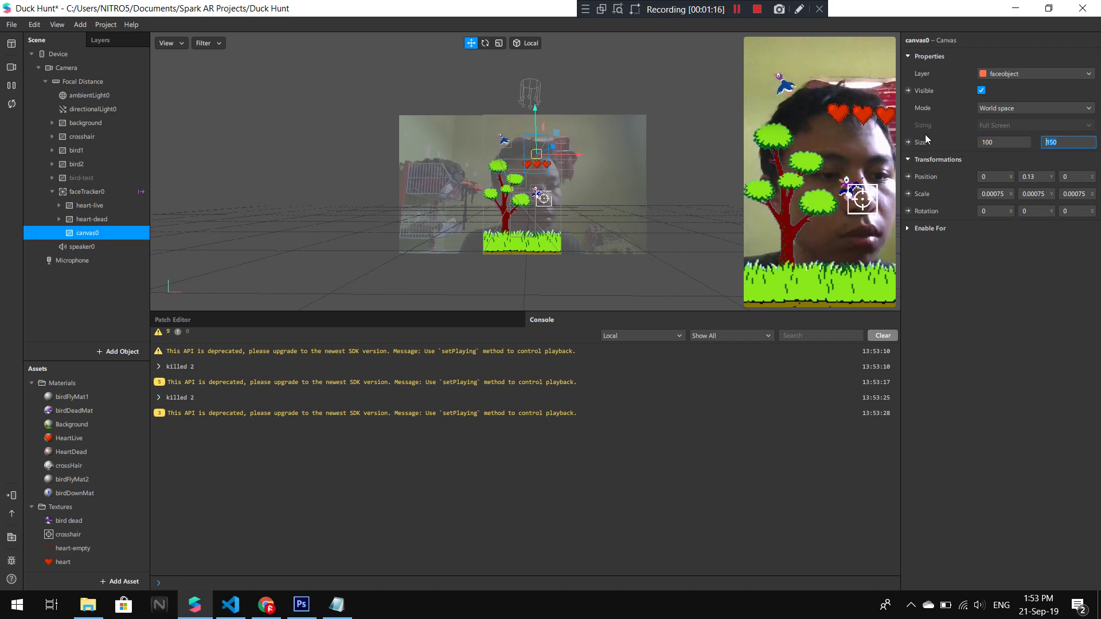
right_click(109, 234)
mouse_move(115, 237)
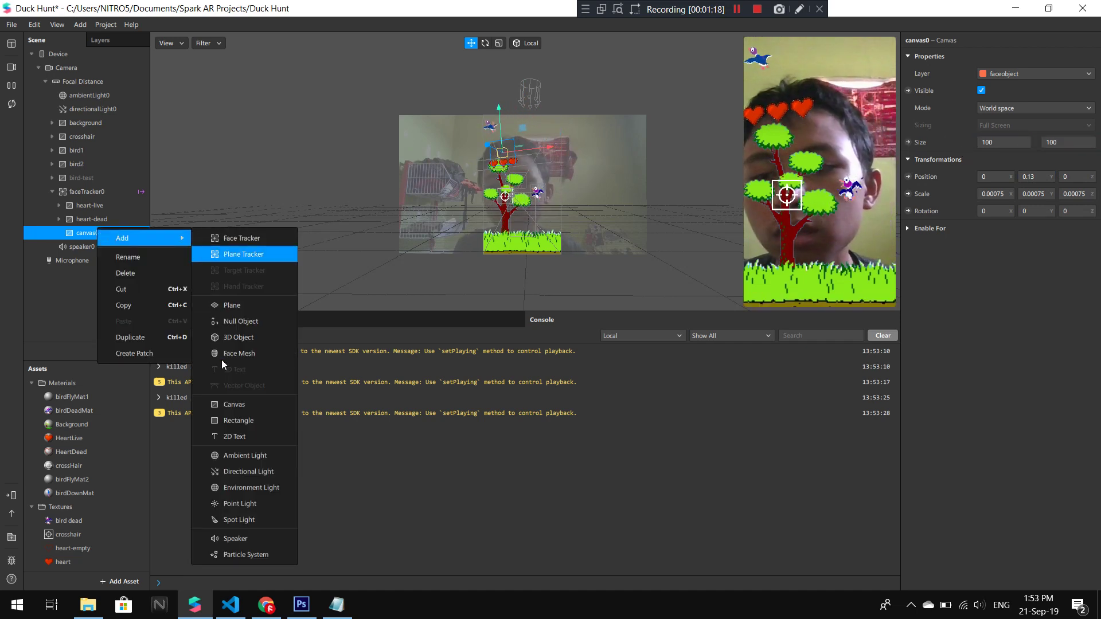
left_click(230, 420)
left_click(1002, 129)
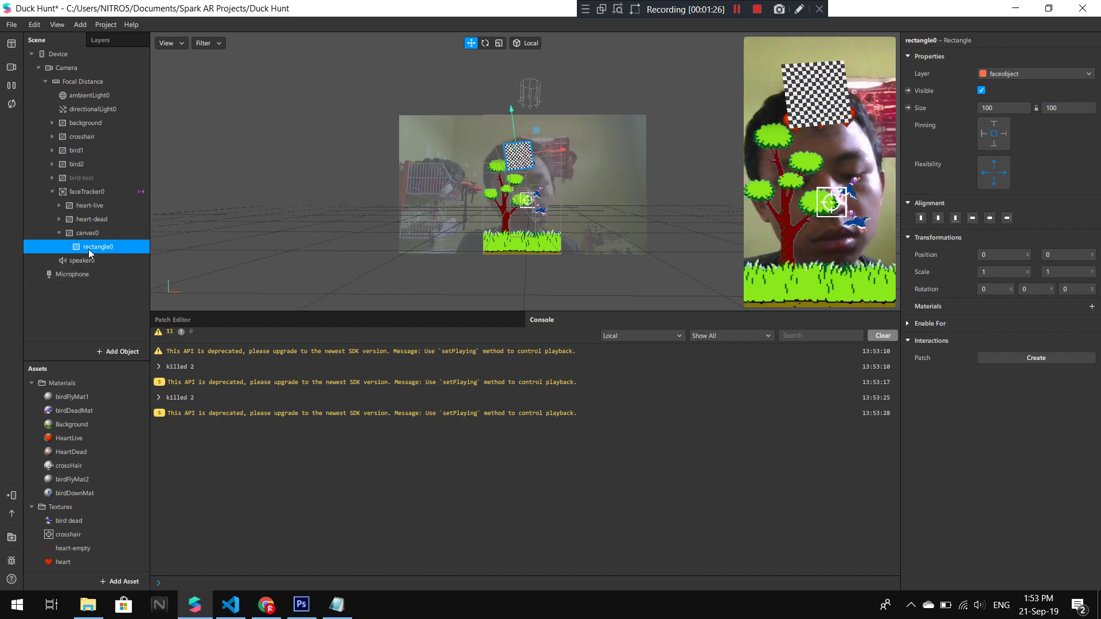
key("Delete")
- Add a 2D text object inside canvas0 and select it
left_click(88, 239)
right_click(88, 240)
mouse_move(112, 248)
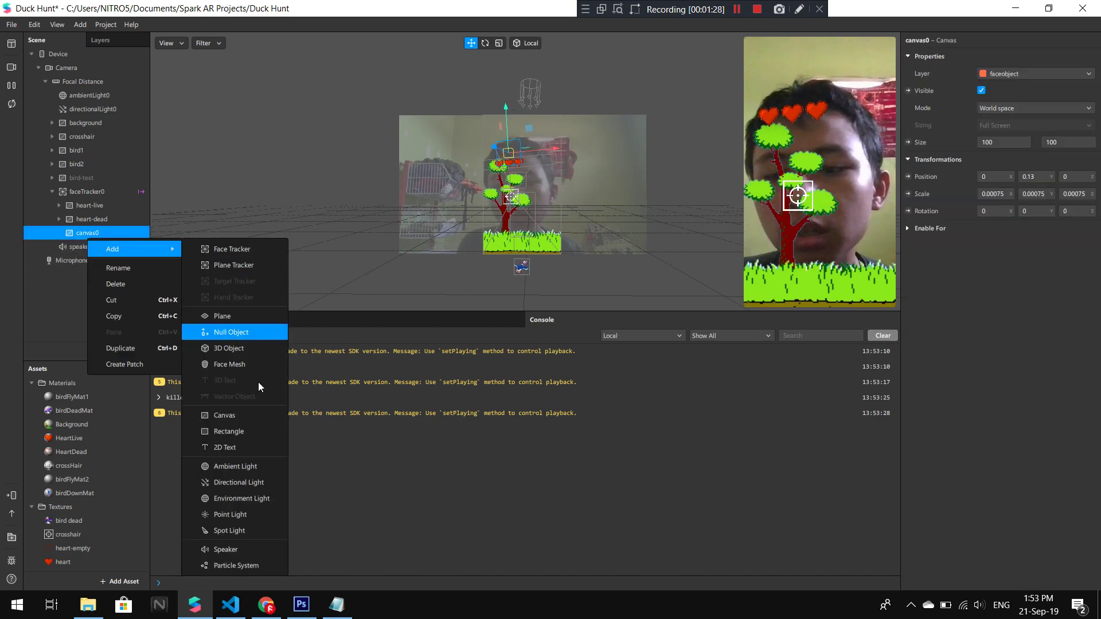
left_click(230, 450)
left_click(93, 247)
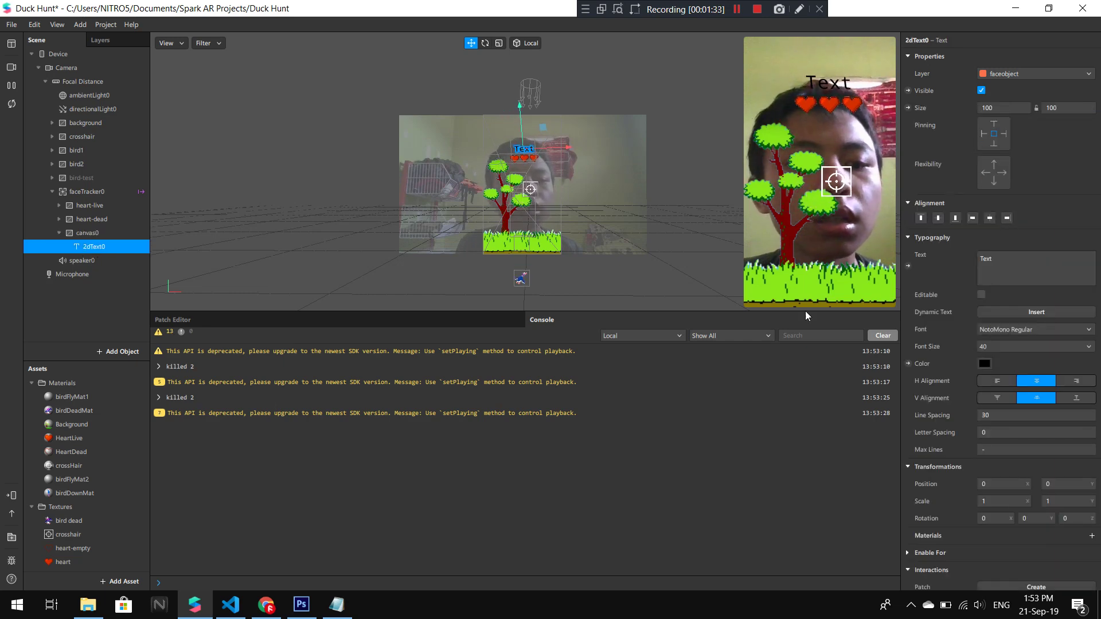
- Set the 2D text's color to red, #ff0000
left_click(985, 363)
left_click(431, 241)
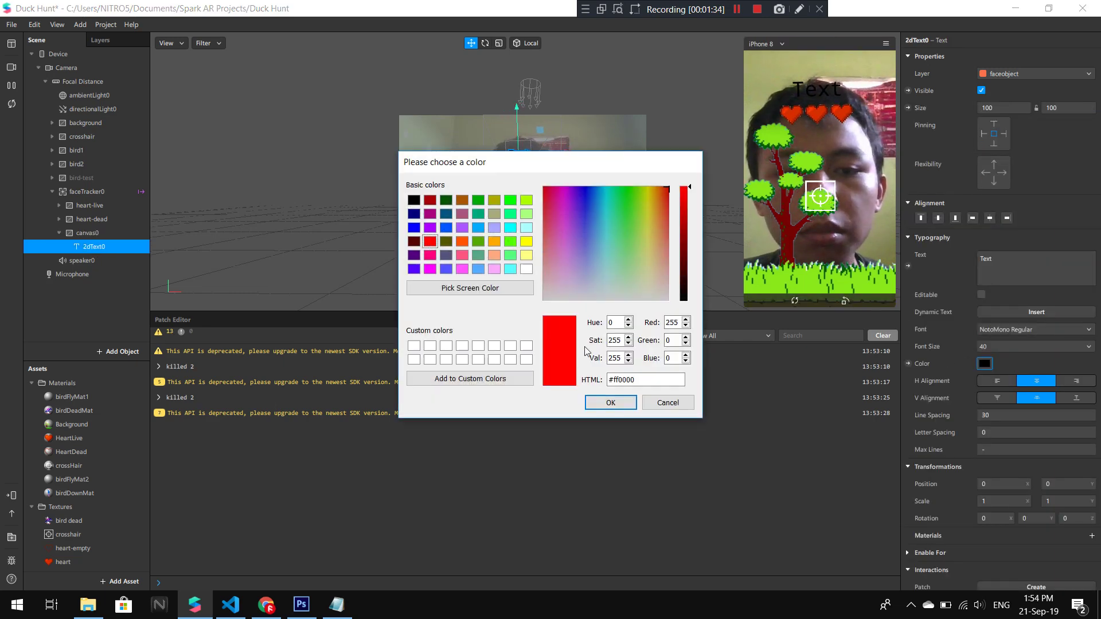
left_click(611, 402)
- Try NotoSerif Regular and Facebook Sans Light, Bold, Heavy and Hand Bold fonts on the 2D text, and settle on Facebook Narrow Bold
left_click(1056, 332)
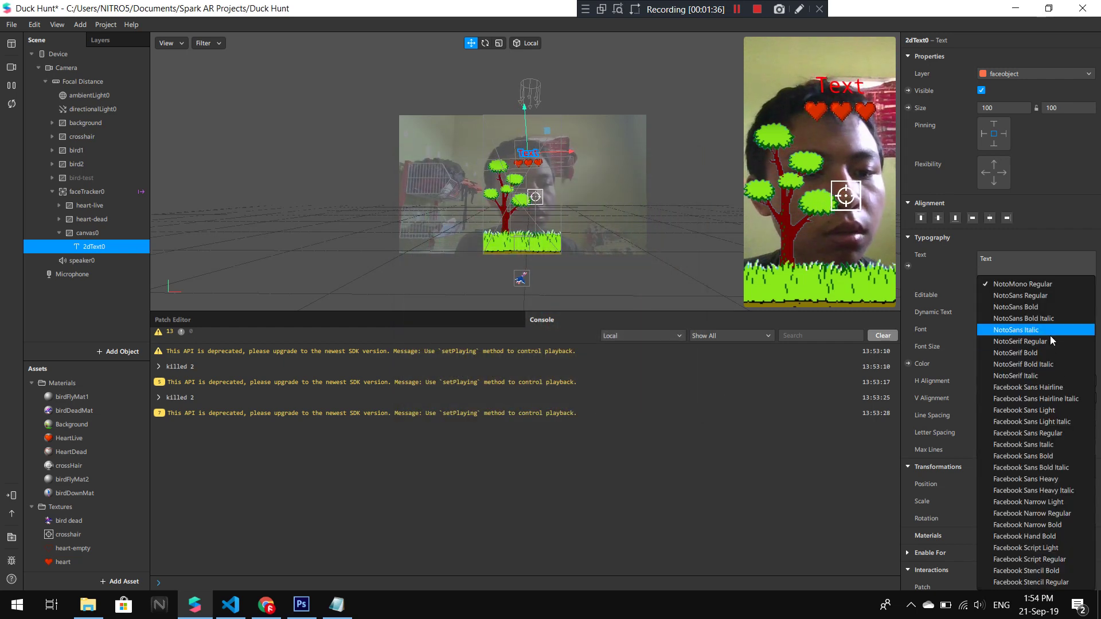
left_click(1039, 346)
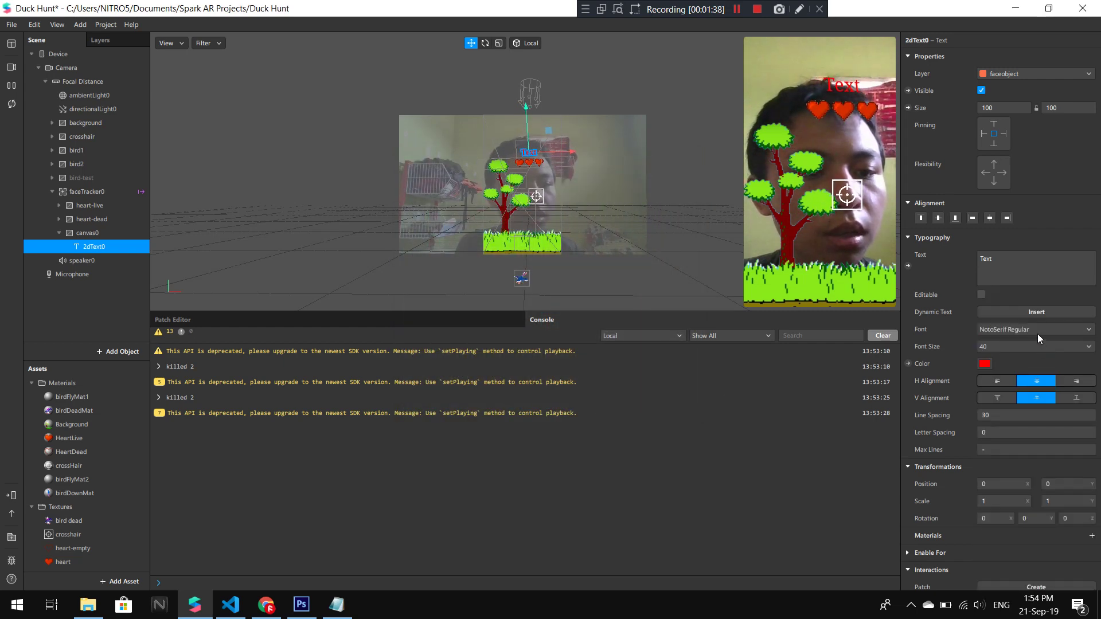
left_click(1038, 335)
left_click(1042, 397)
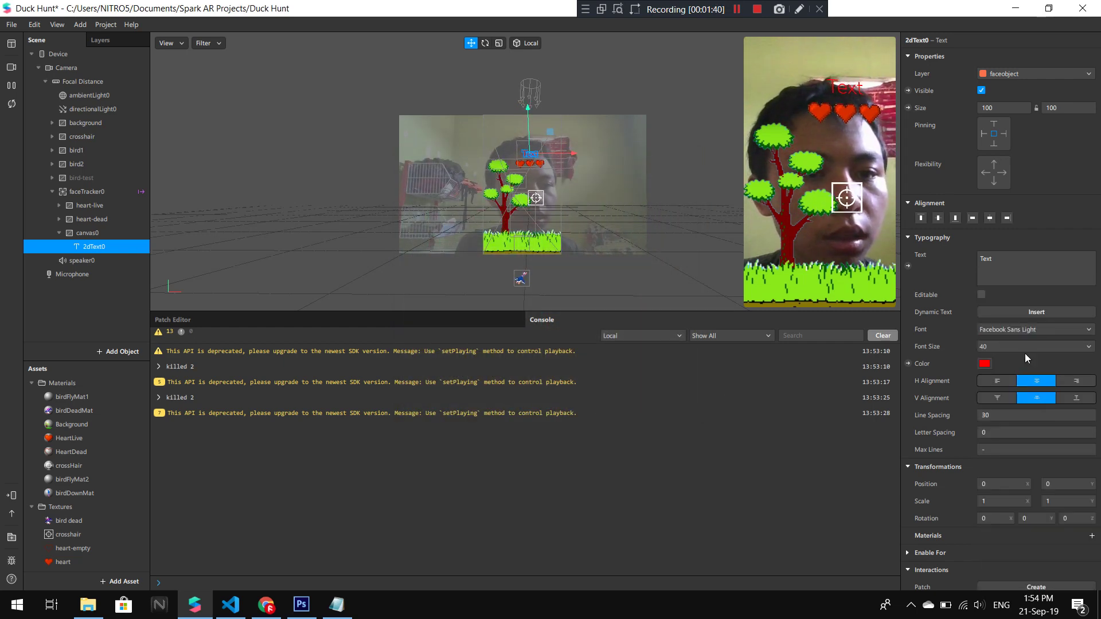
left_click(1024, 331)
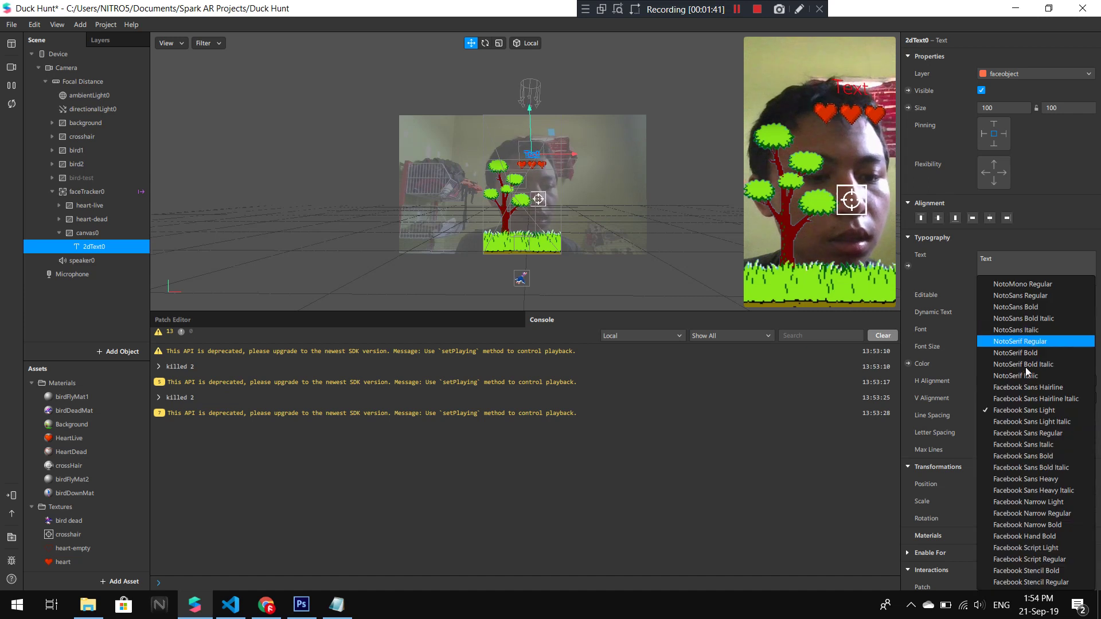
left_click(1050, 456)
left_click(1028, 333)
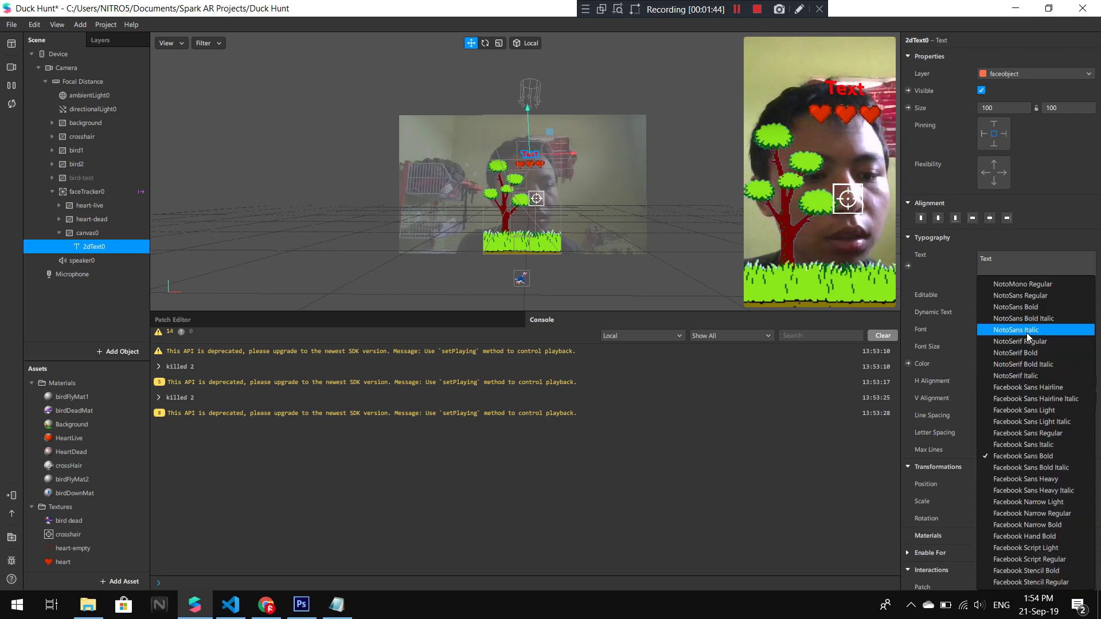
left_click(1060, 480)
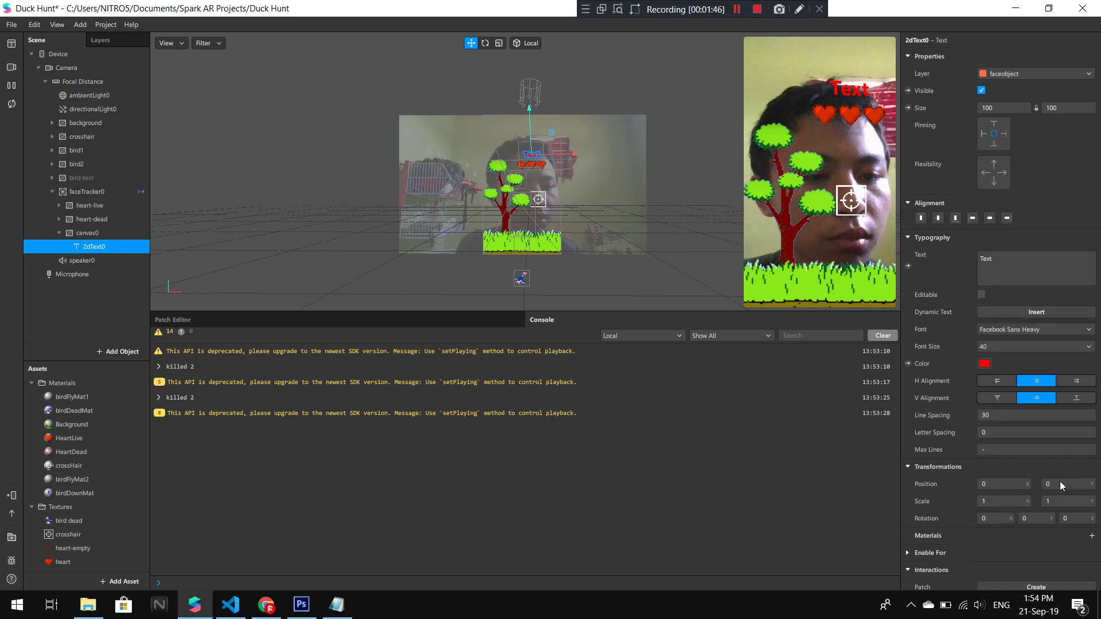
left_click(1028, 332)
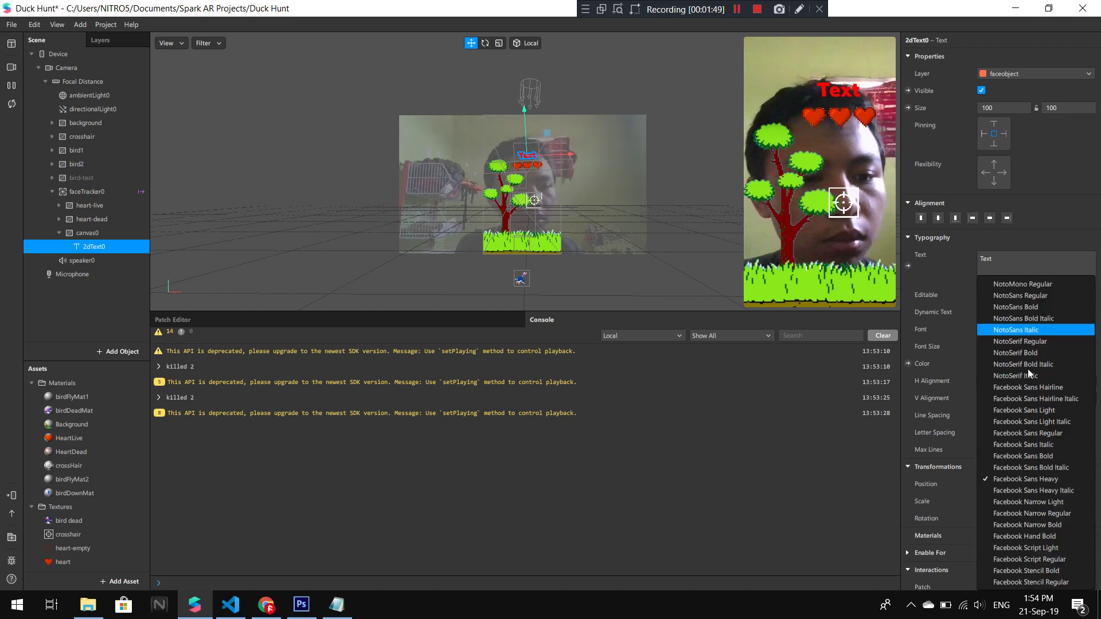
left_click(1052, 537)
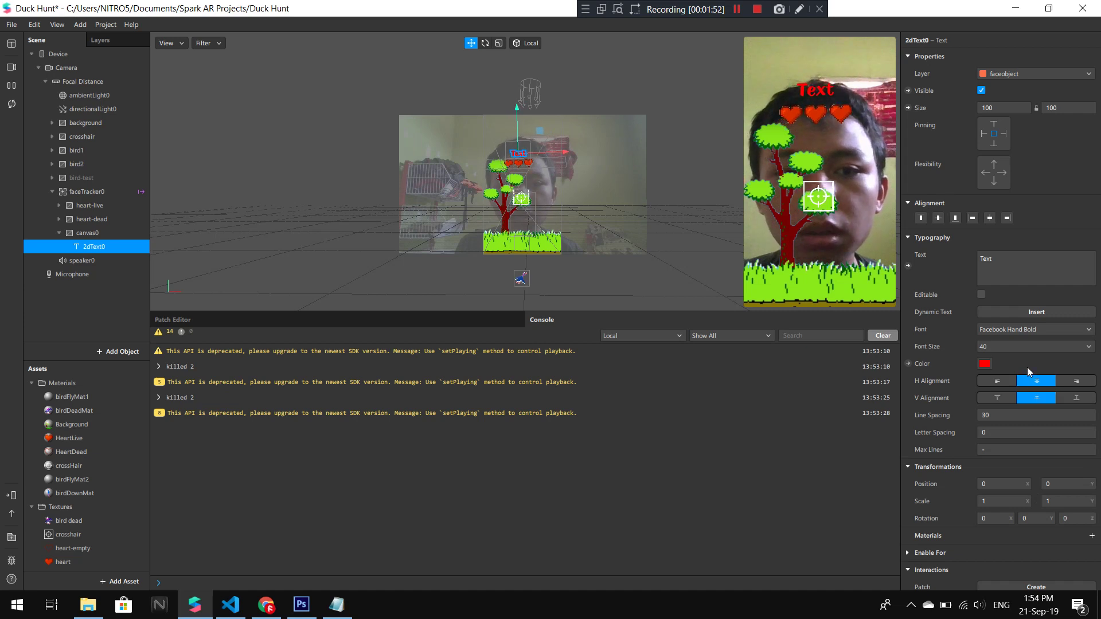
left_click(1030, 335)
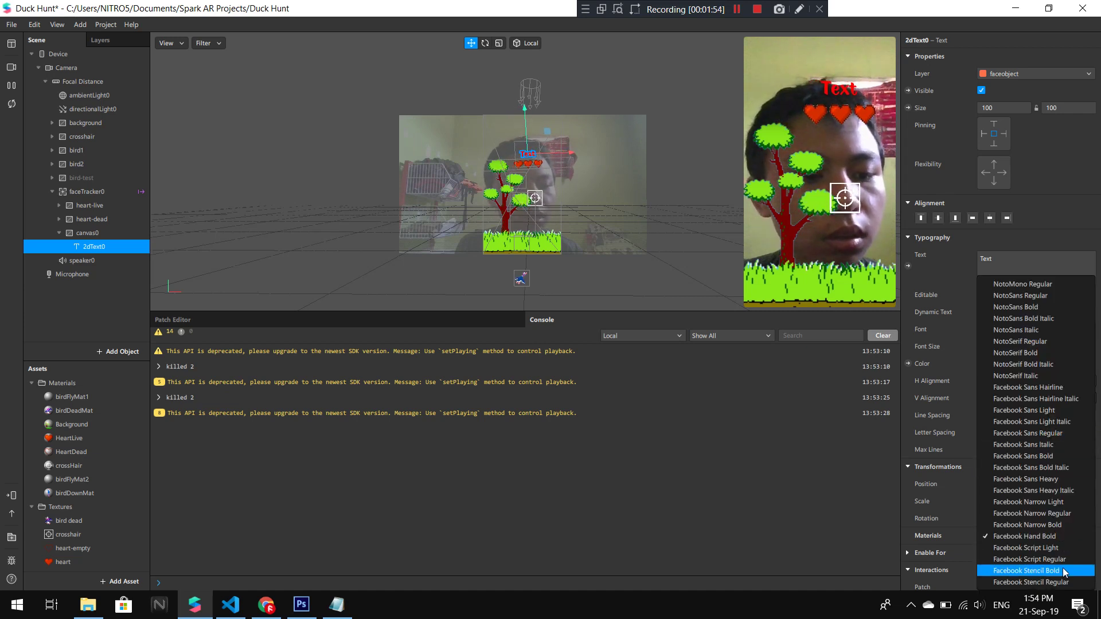
left_click(1060, 525)
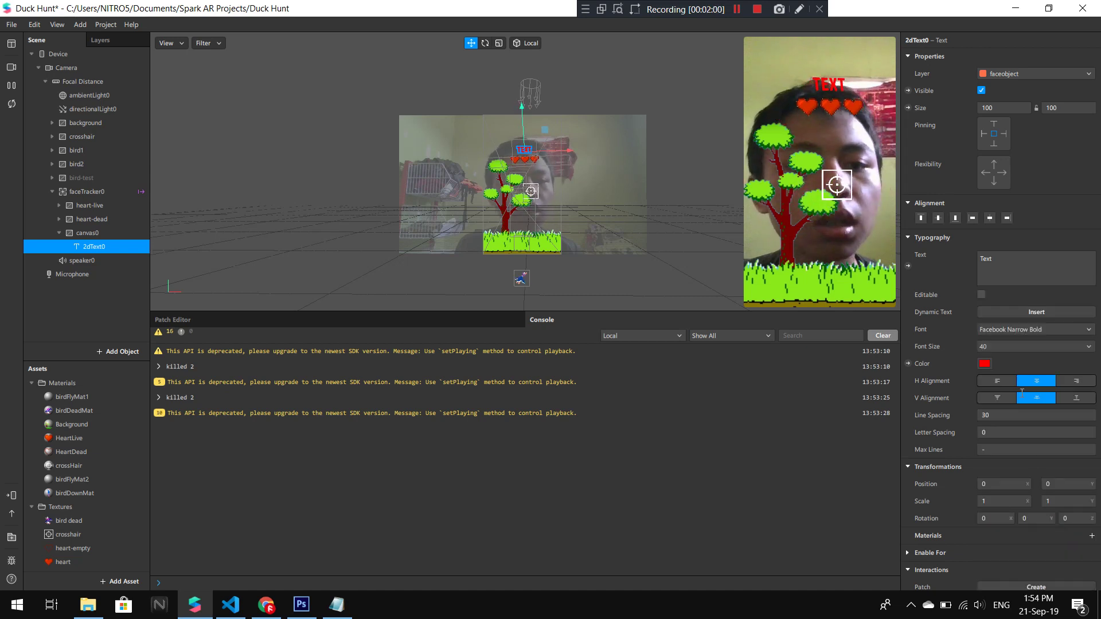
- Replace the 2D text's content with 0
left_click(1019, 347)
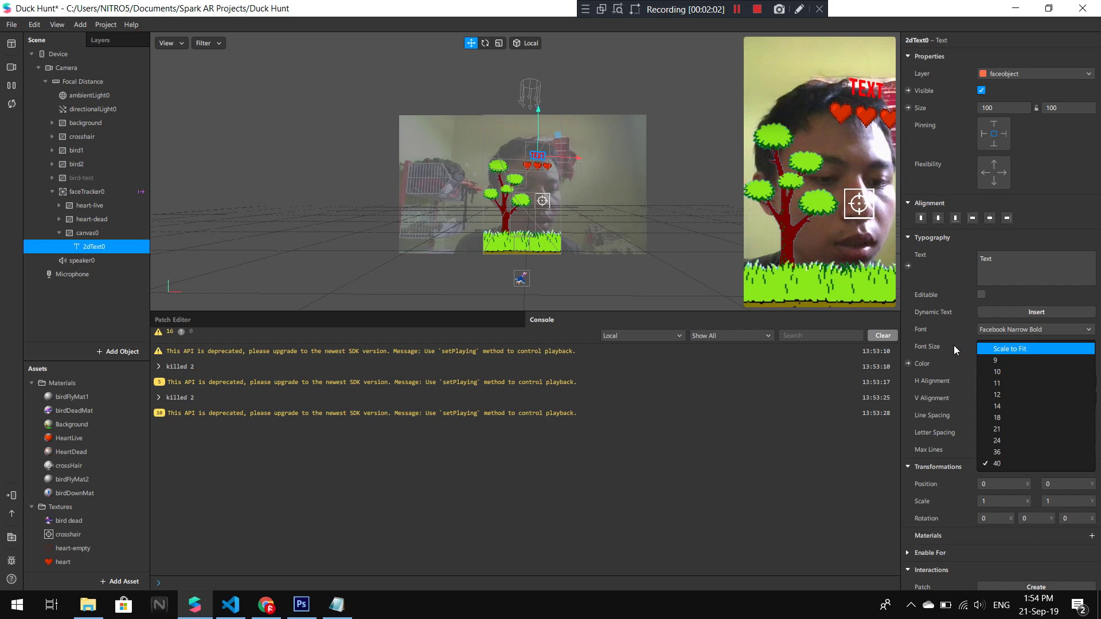
left_click(954, 345)
left_click(1005, 260)
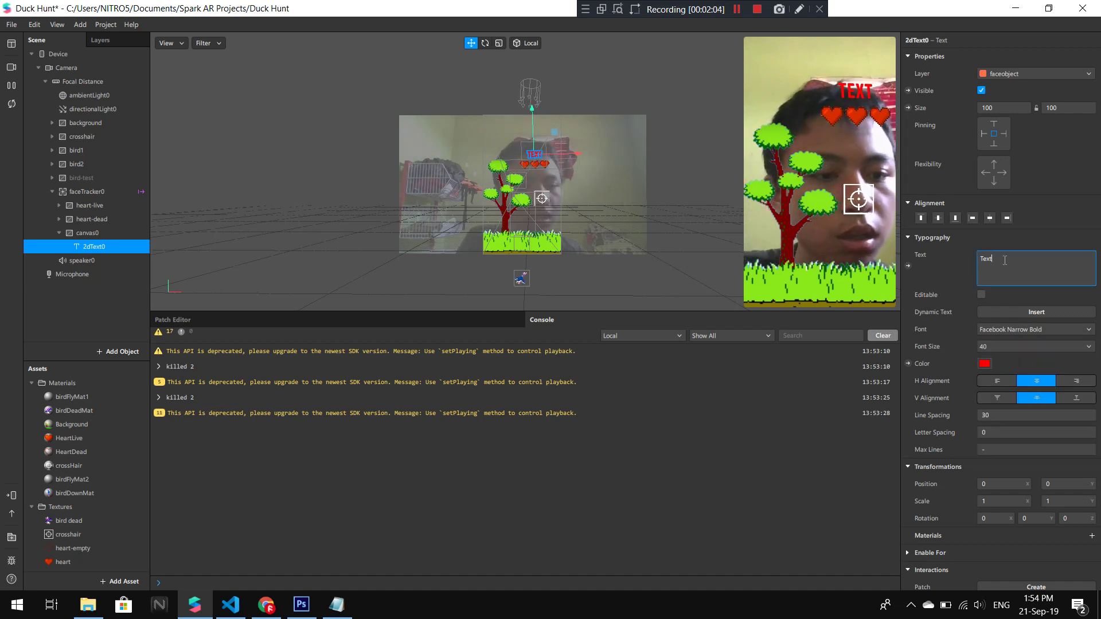
key("Num_Lock")
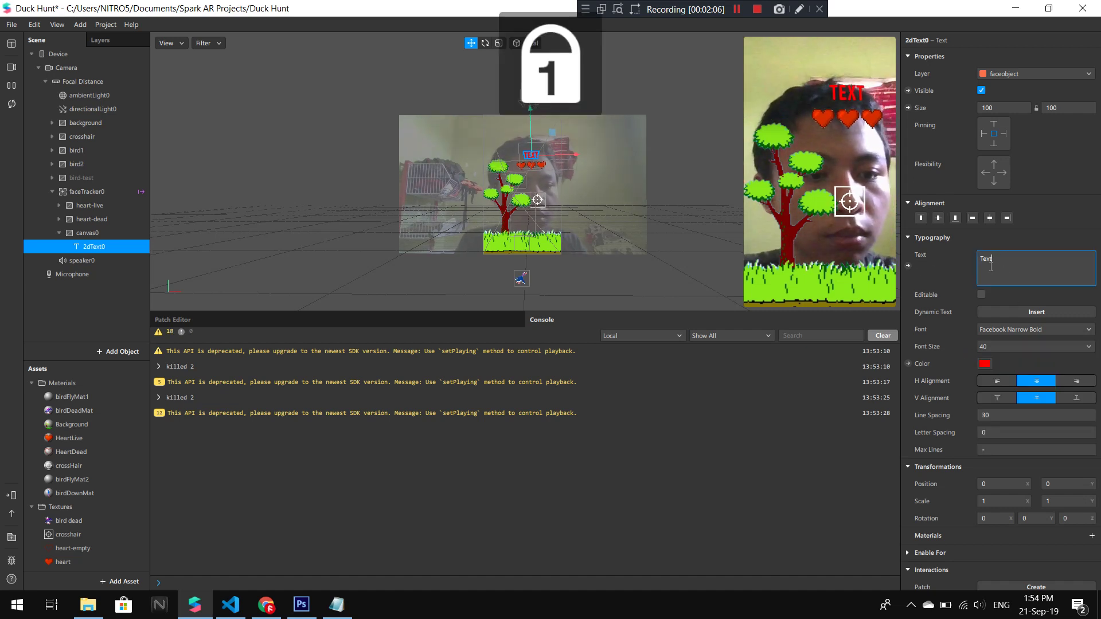
key("Num_Lock")
key("BackSpace")
key("BackSpace")
key("BackSpace")
key("BackSpace")
type("0")
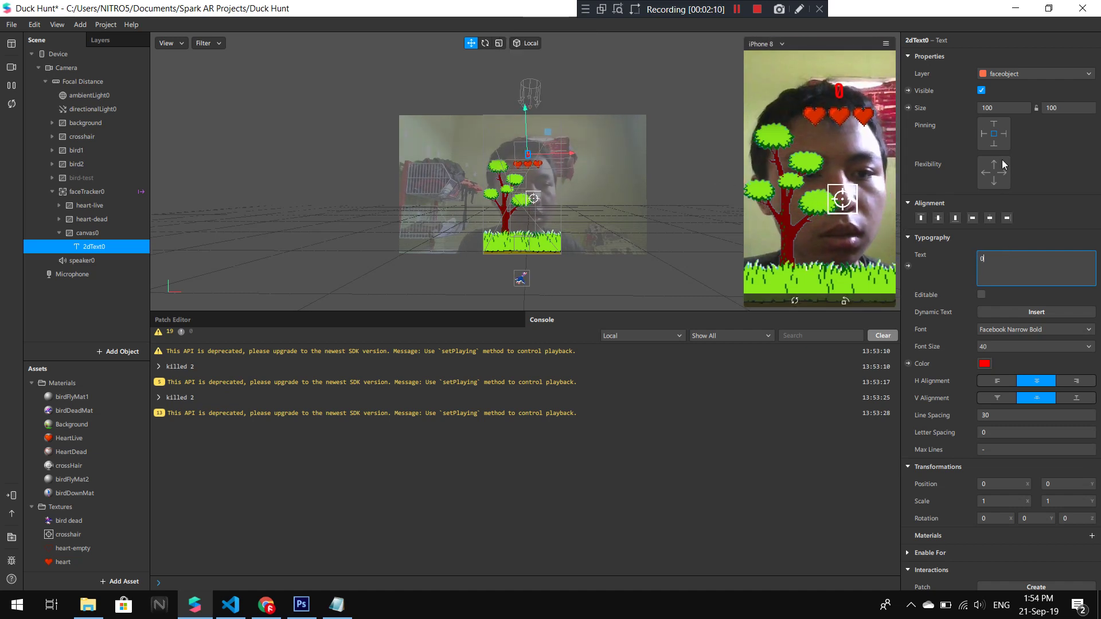
- Scale the 2D text uniformly to about 1.9 on both axes and clear the console log
left_click(1004, 109)
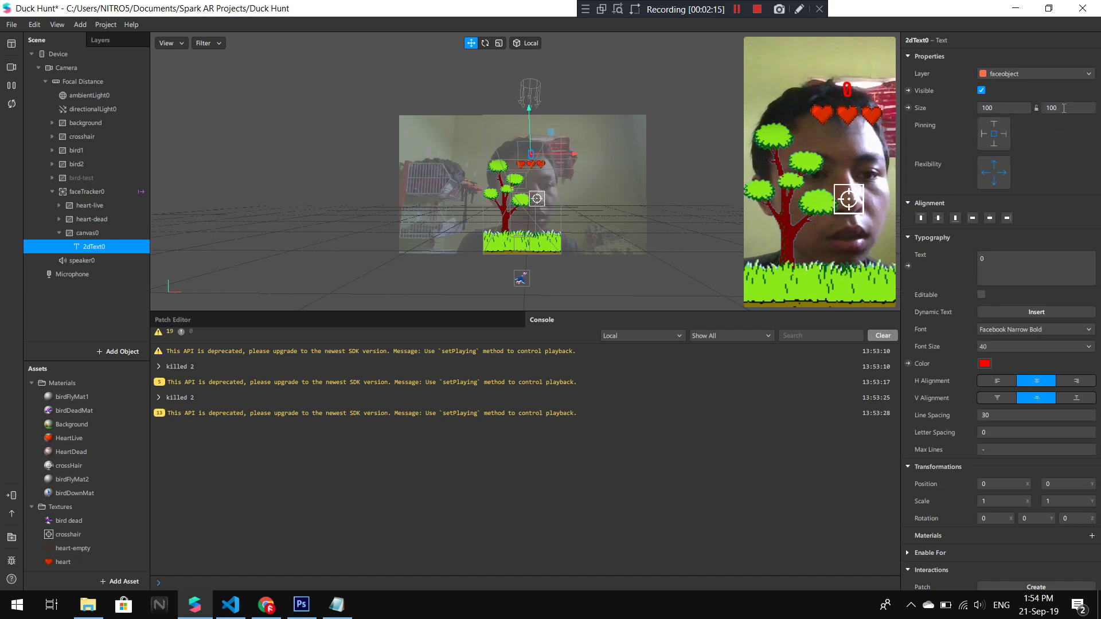
left_click(1060, 126)
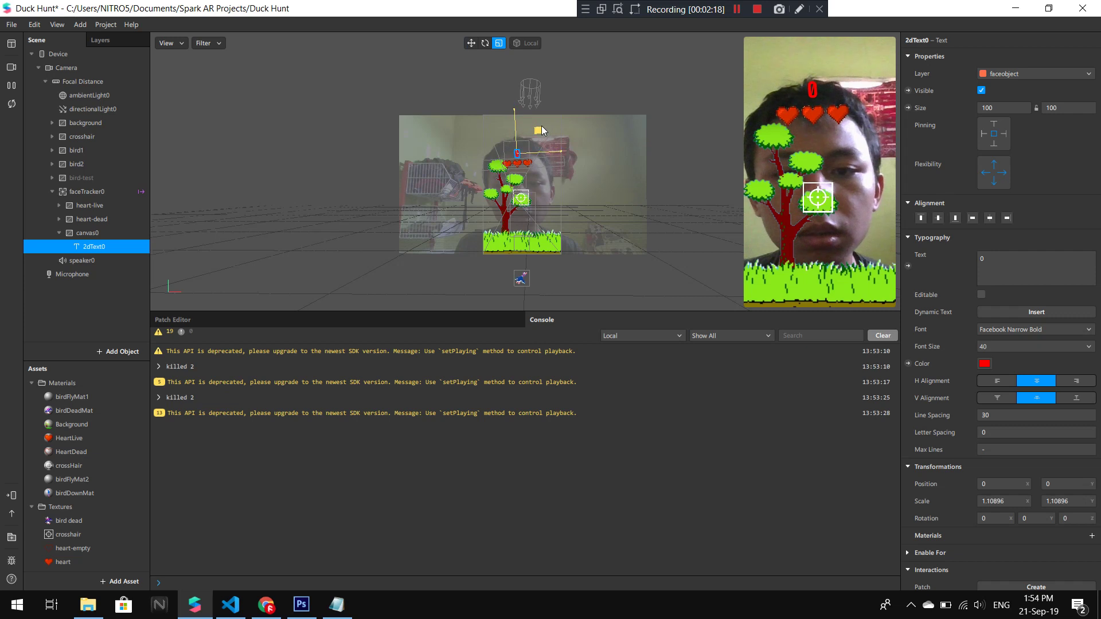
left_click_drag(541, 126, 565, 119)
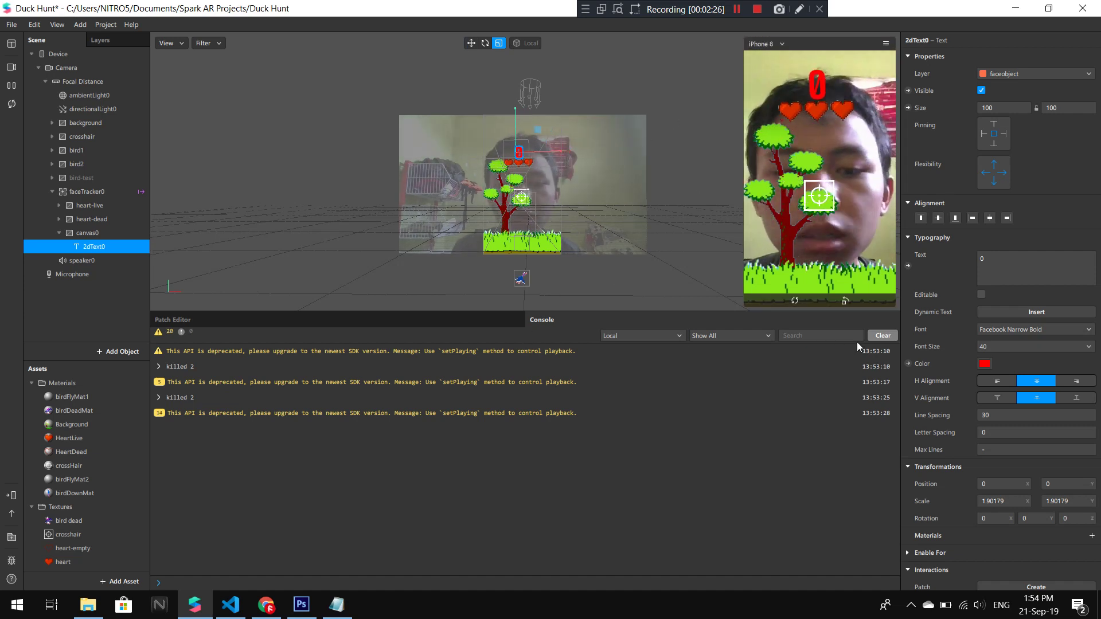
left_click(882, 336)
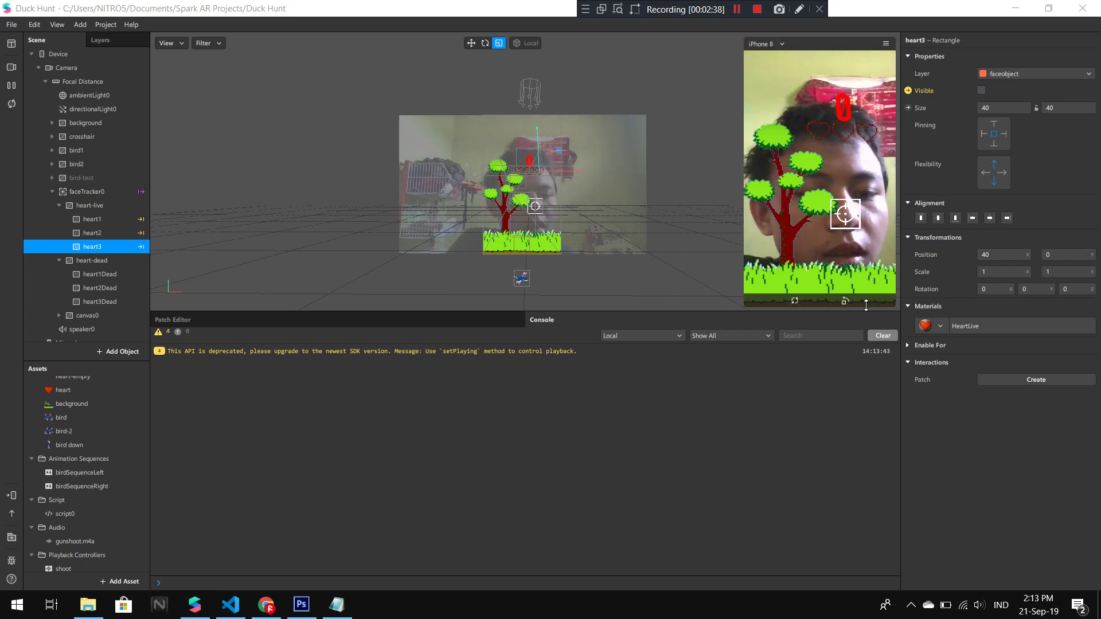
- Enlarge the device preview and play-test the game by shooting at the birds, checking the score text and hearts
left_click_drag(815, 303, 786, 404)
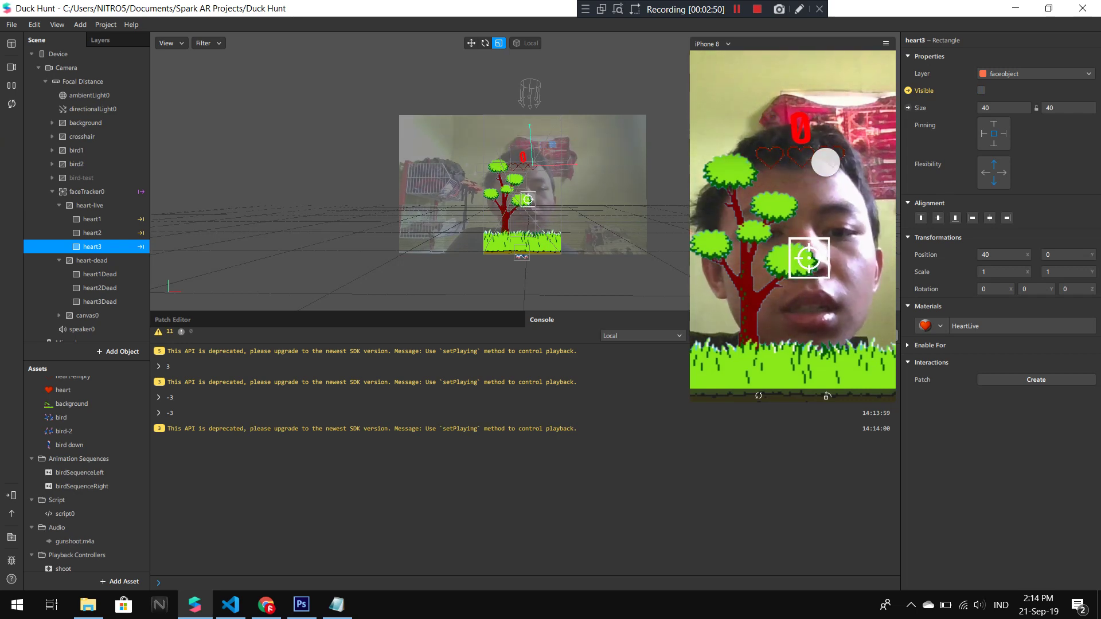
left_click(813, 184)
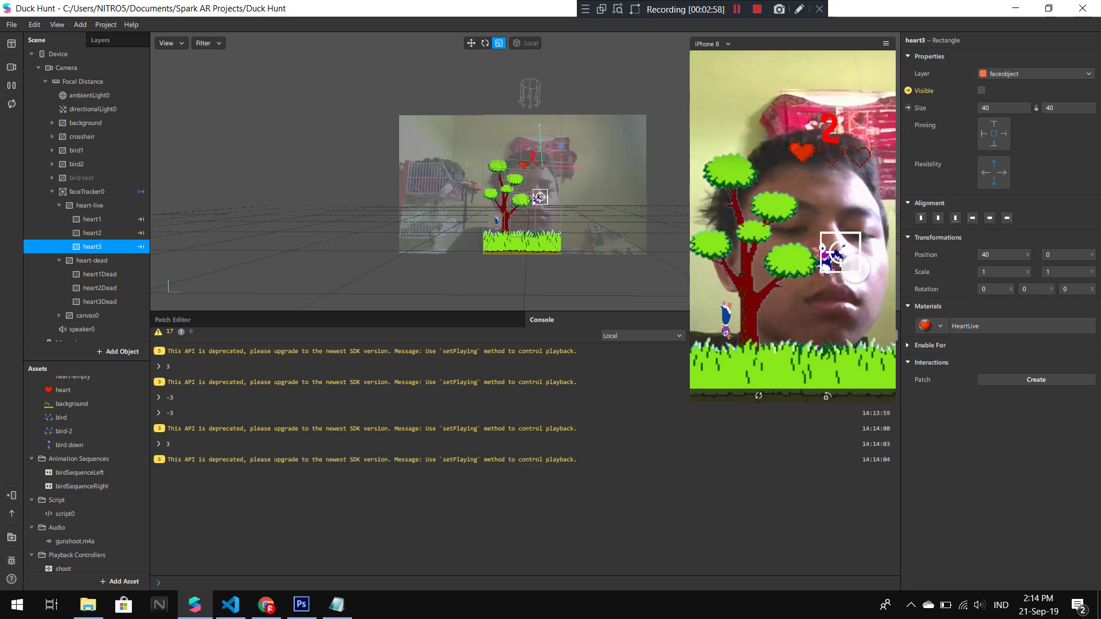
left_click(752, 202)
left_click(772, 183)
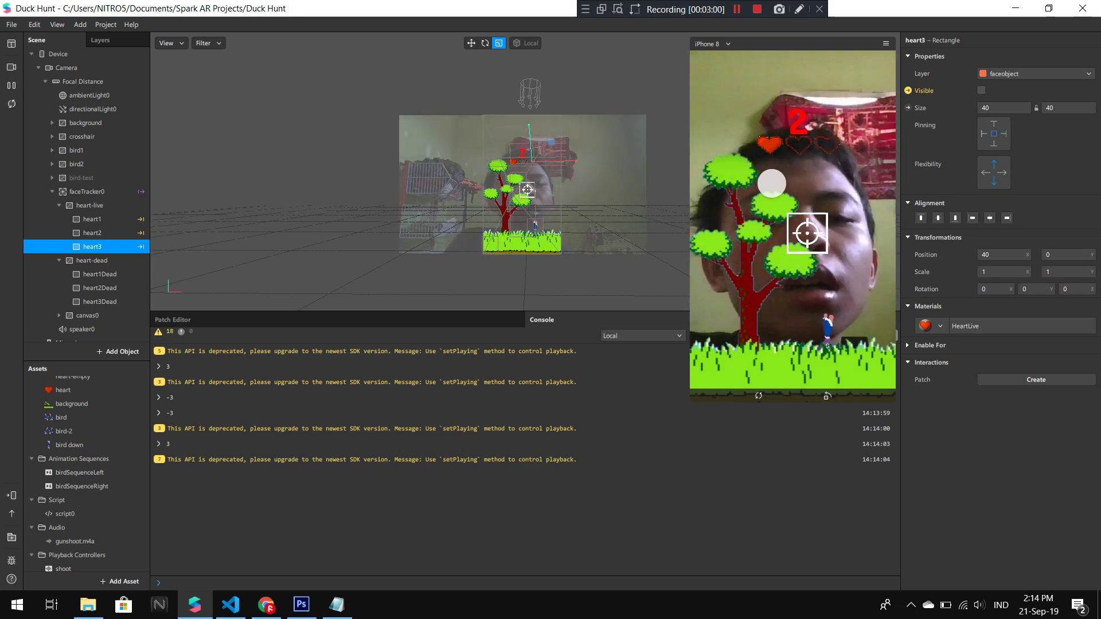
left_click(833, 265)
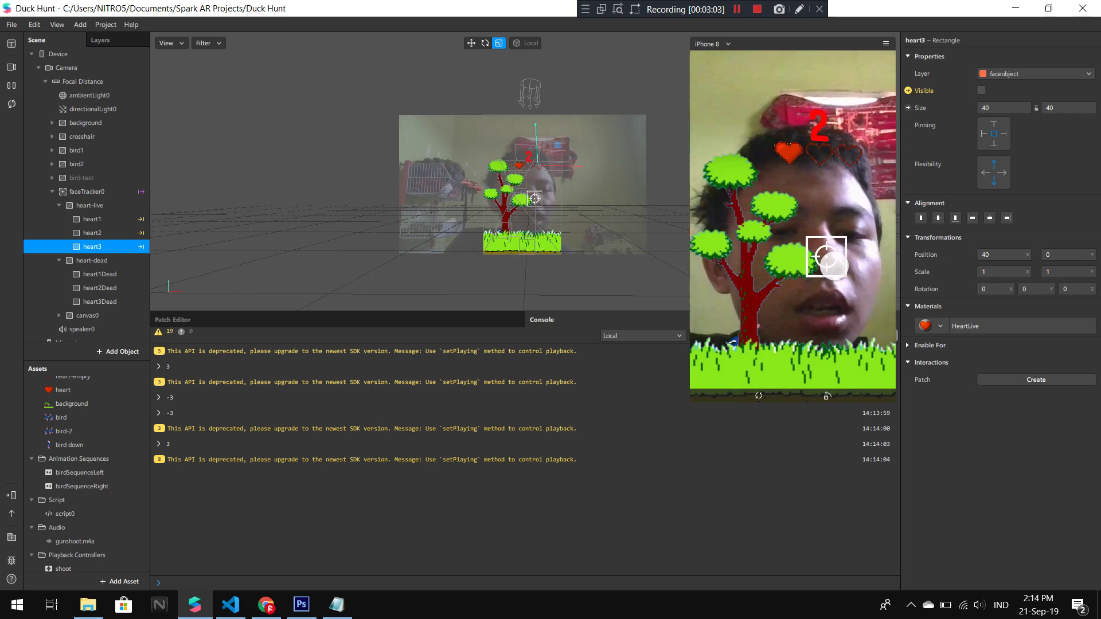